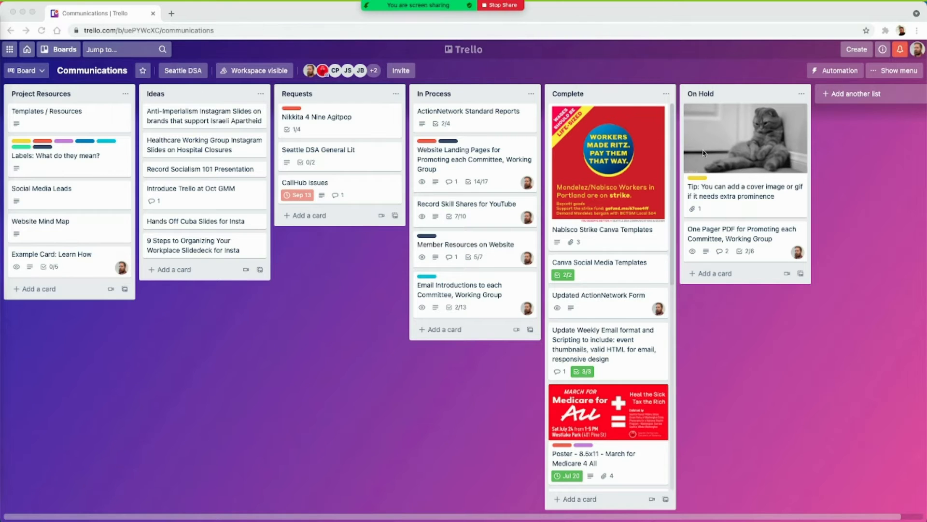
- Add a card titled "Example Card 1" to the Project Resources list
click(38, 290)
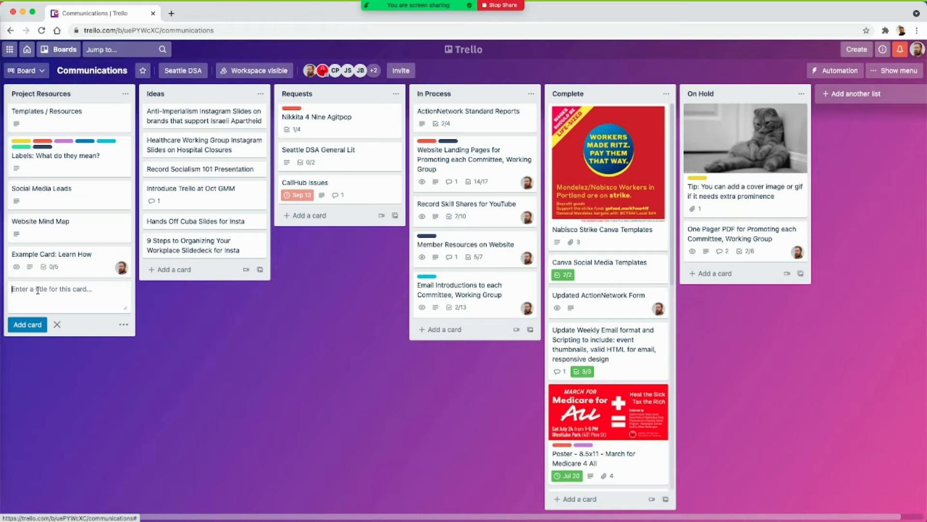
text(Example Card 1)
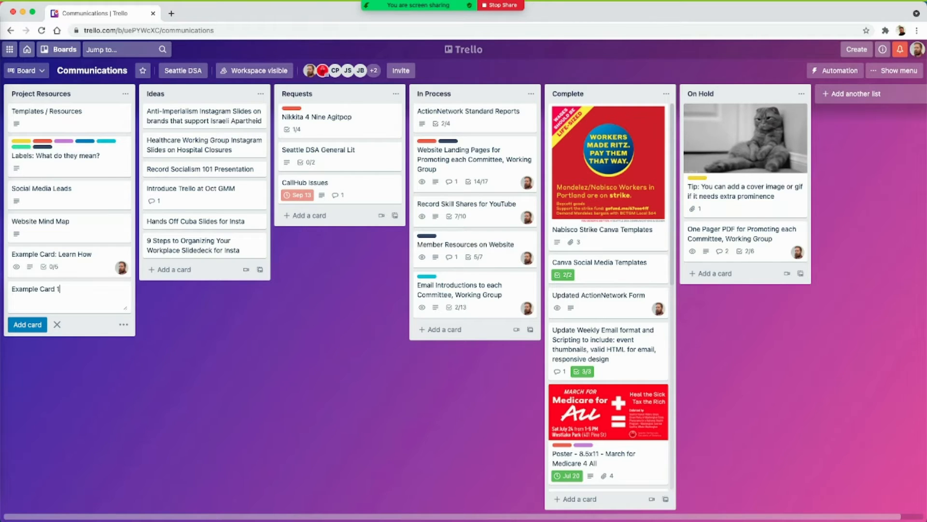
key(Return)
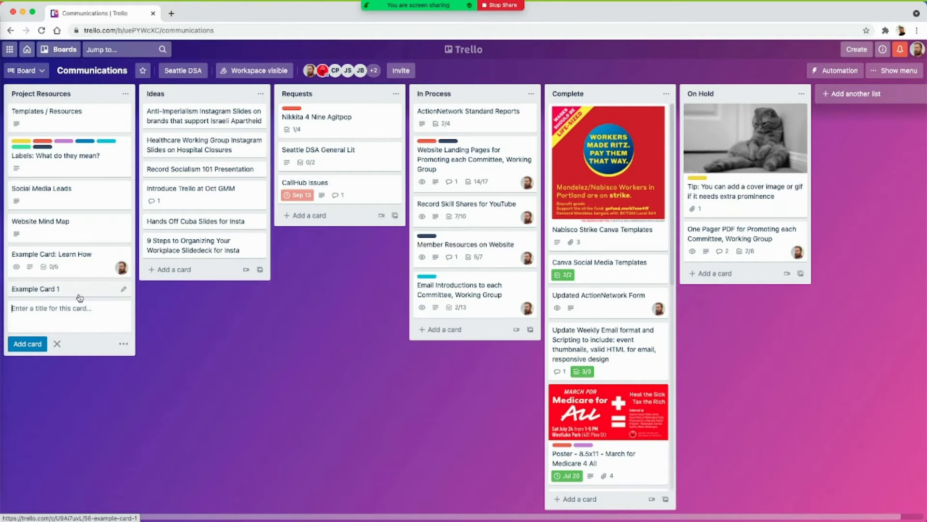
click(160, 328)
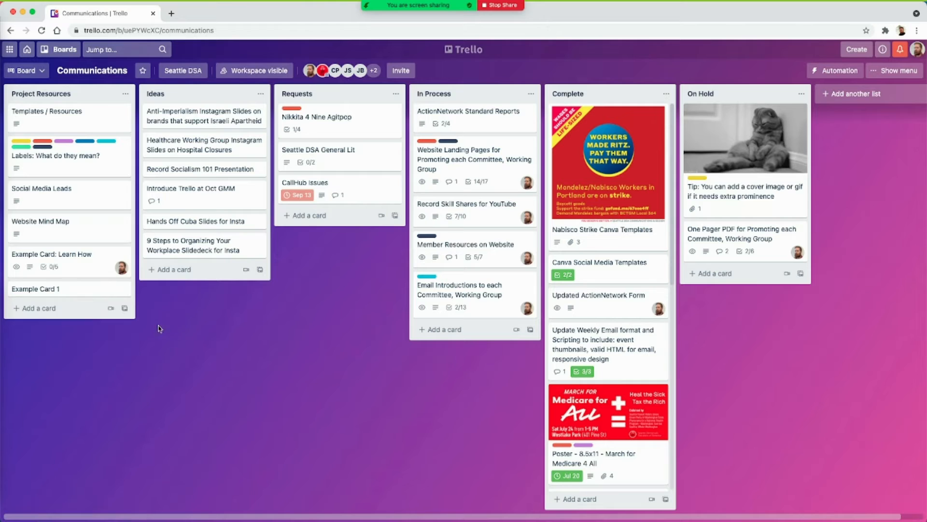
- Open Example Card 1 and join it as a member
click(44, 290)
click(390, 144)
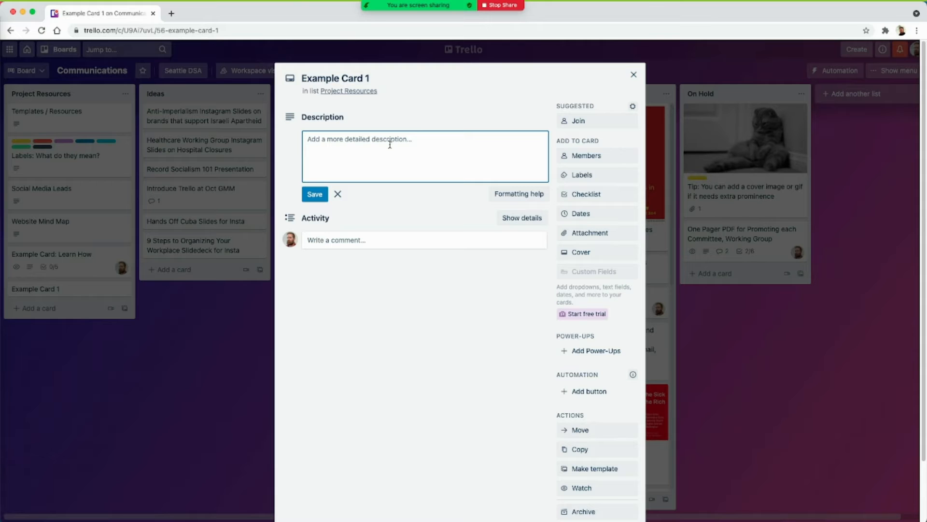
click(571, 124)
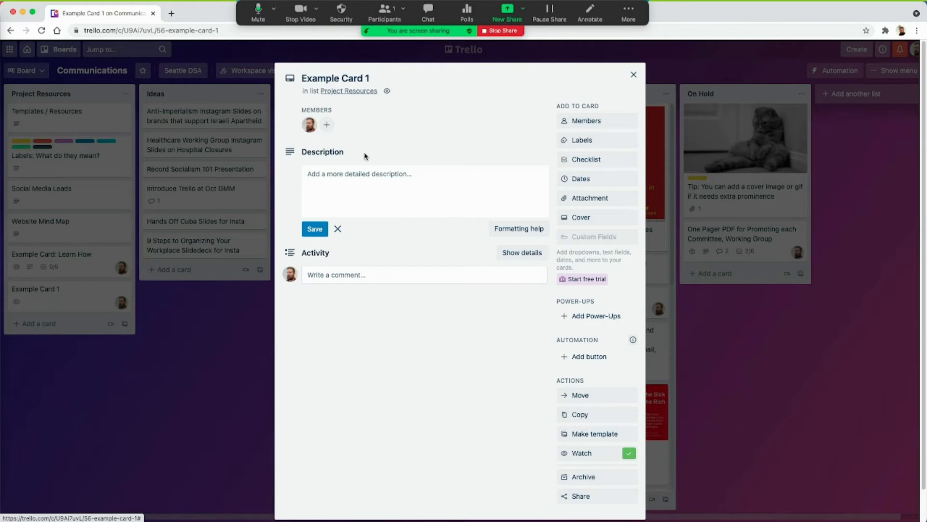
- Write the card description "We need a thing."
click(360, 177)
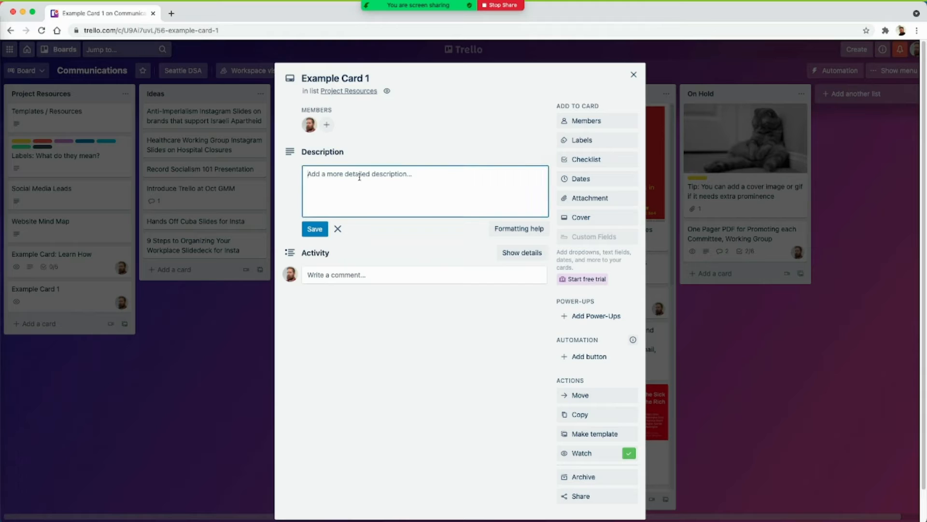
text(We need a thing.)
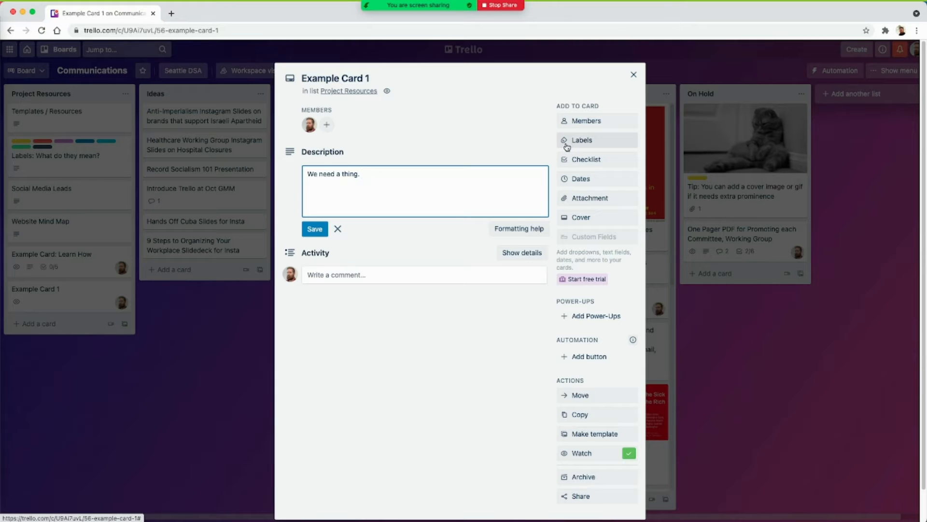
- Set the card's due date to September 28, 2021
click(581, 188)
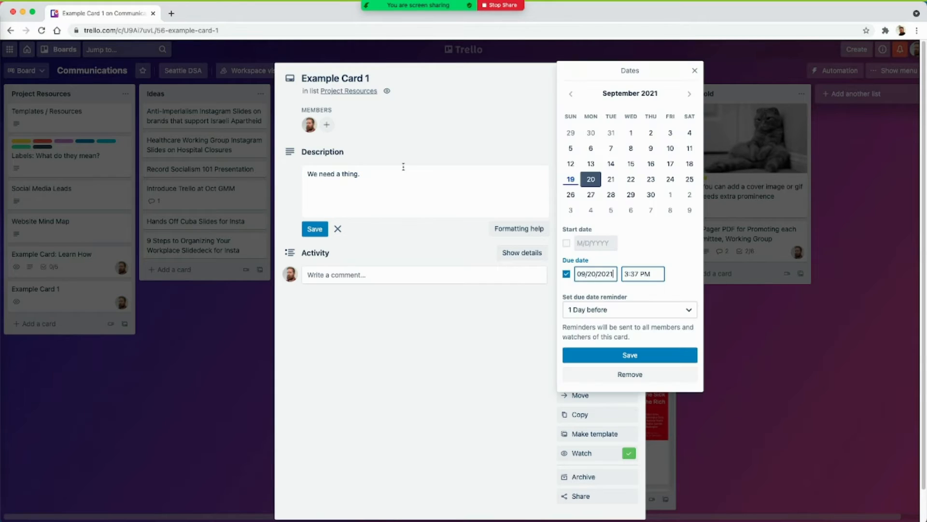
click(611, 194)
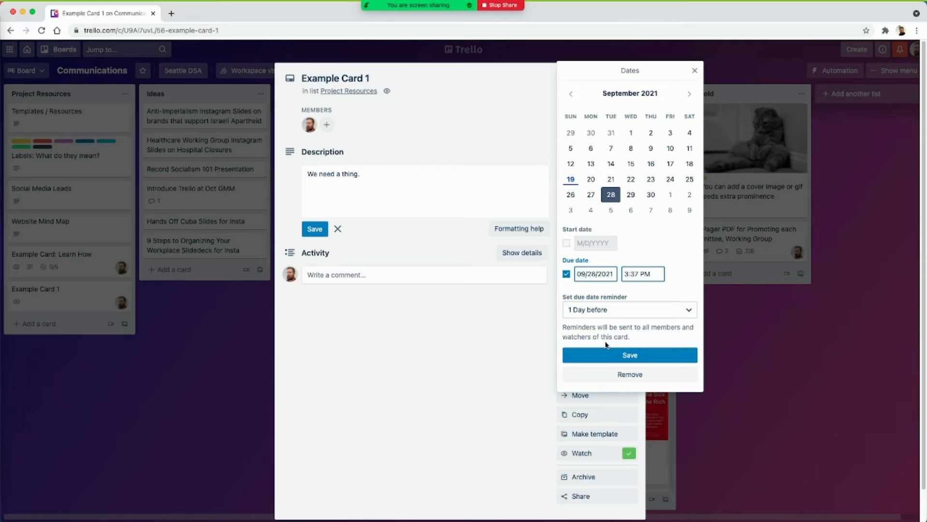
click(602, 358)
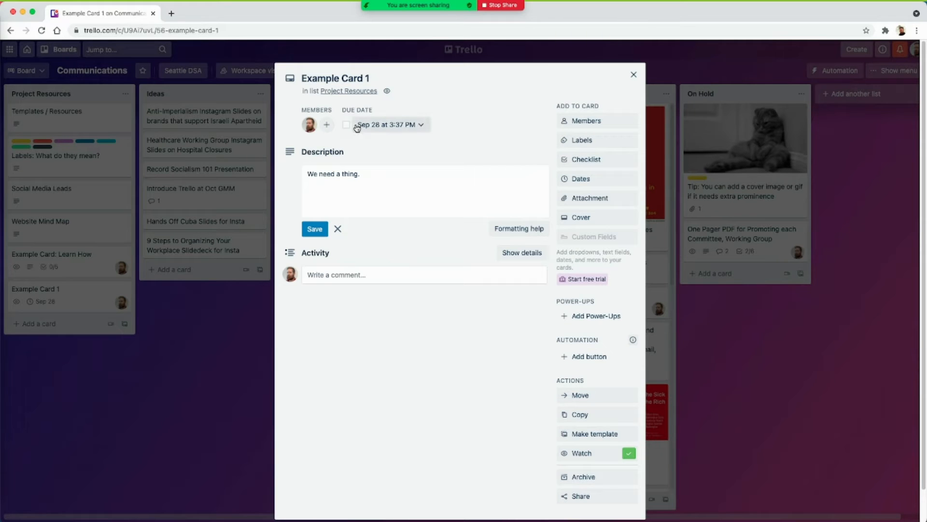
- Add a checklist named Checklist with the item "Write the email" mentioning a board member
click(579, 160)
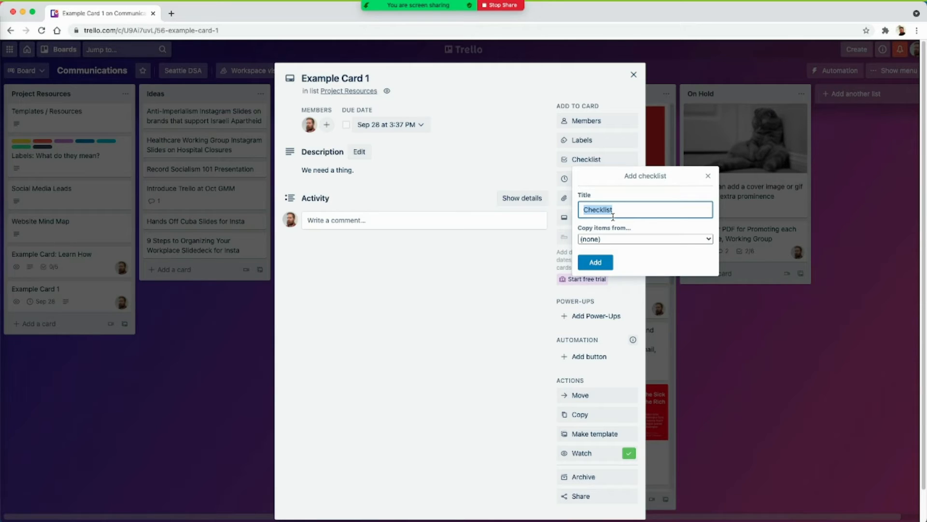
click(596, 263)
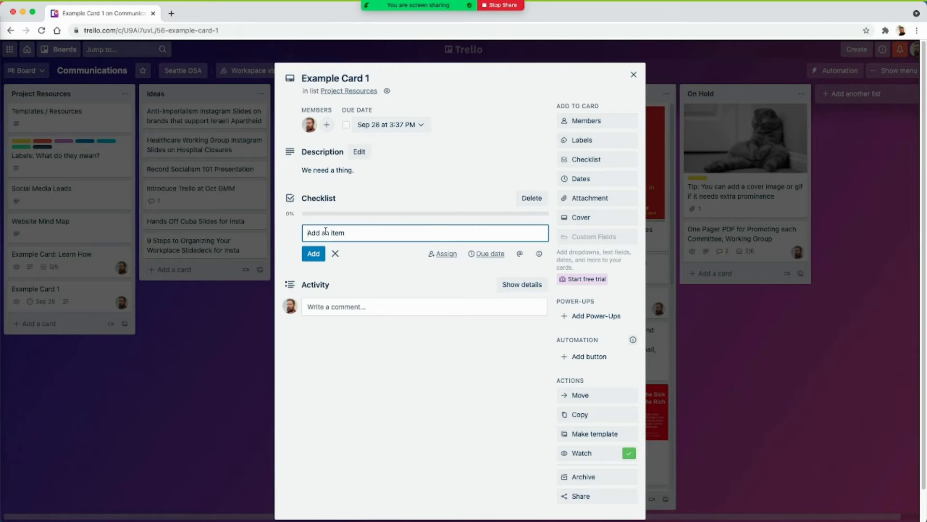
text(Write the email @david)
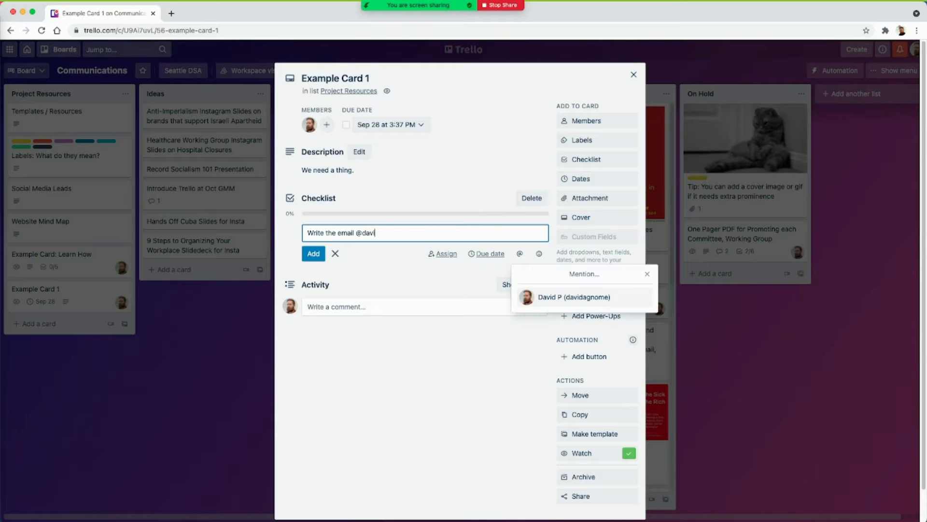
click(573, 295)
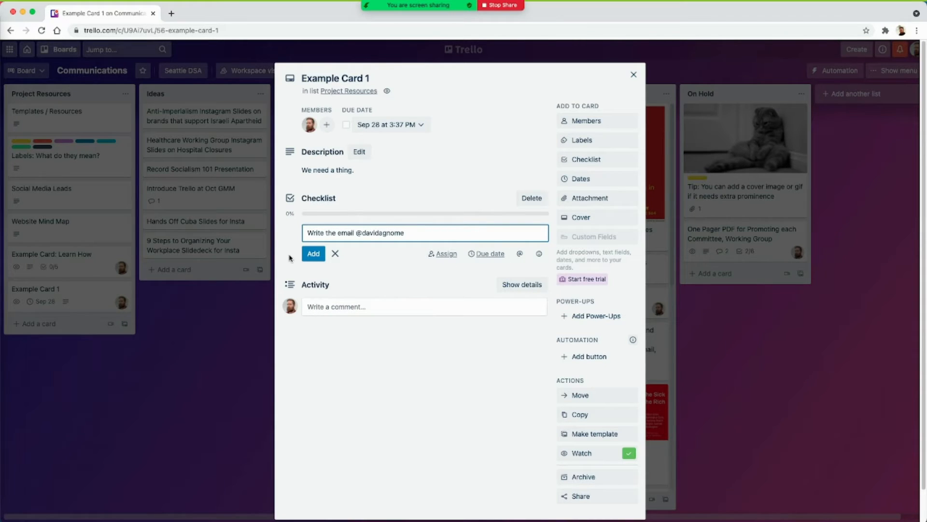
click(317, 256)
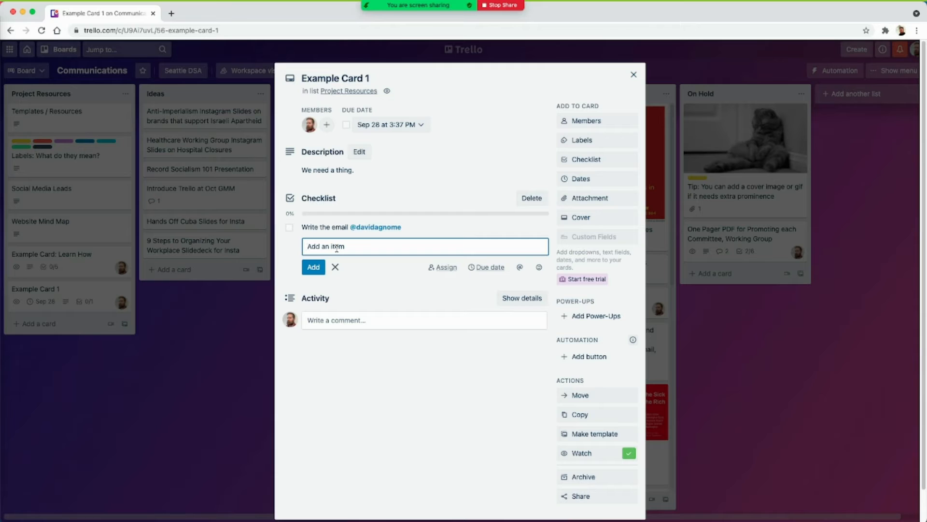
- Add the checklist items "Create art assets" and "Send it!"
text(Create art assets)
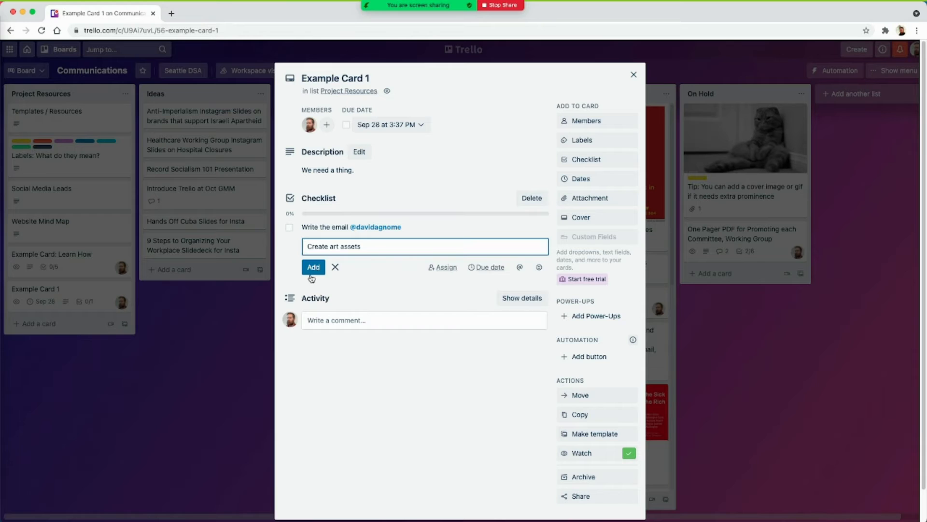
click(313, 269)
text(Send it!)
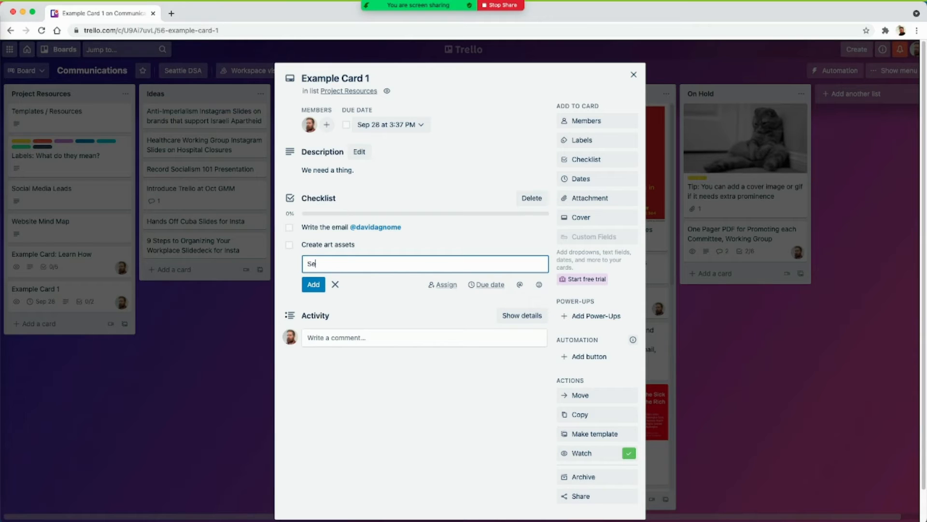
key(Return)
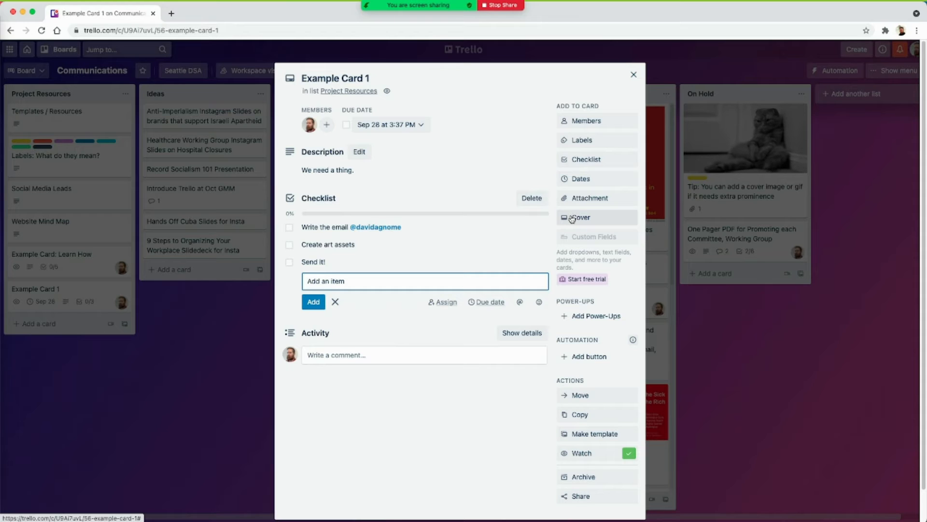
- Apply the Need Email and Needs Art labels to the card and close it
click(578, 143)
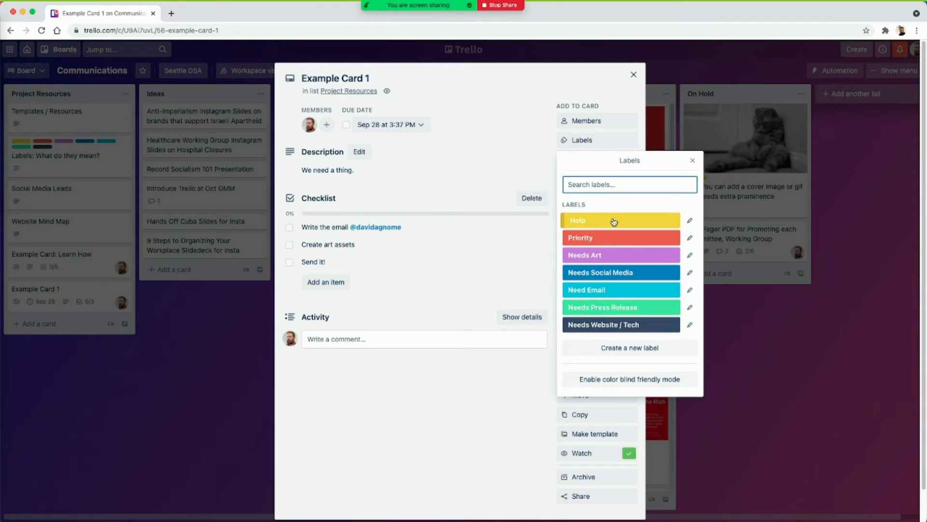
click(599, 290)
click(606, 256)
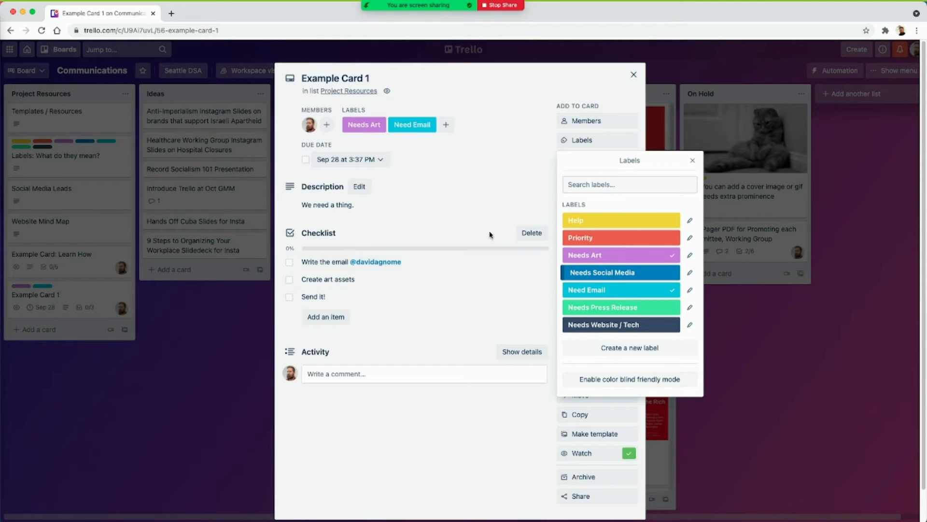
click(511, 154)
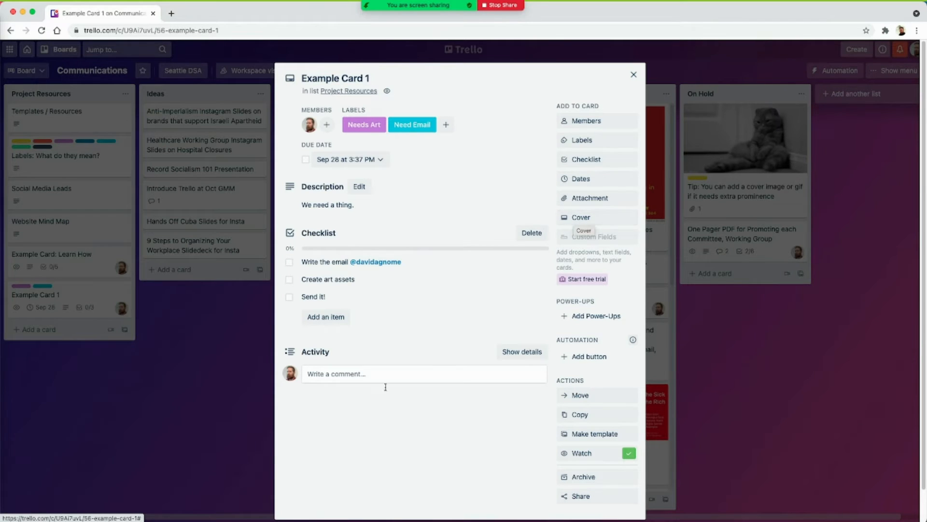
click(378, 373)
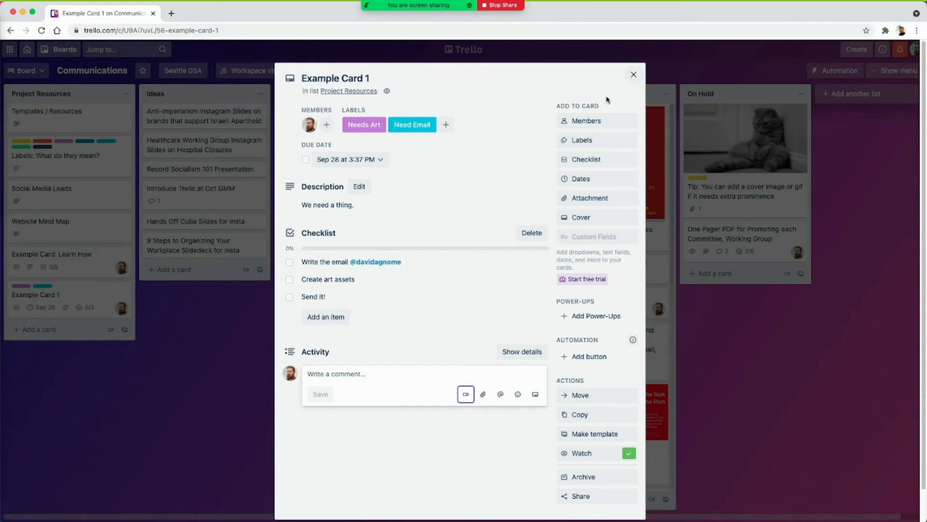
click(634, 75)
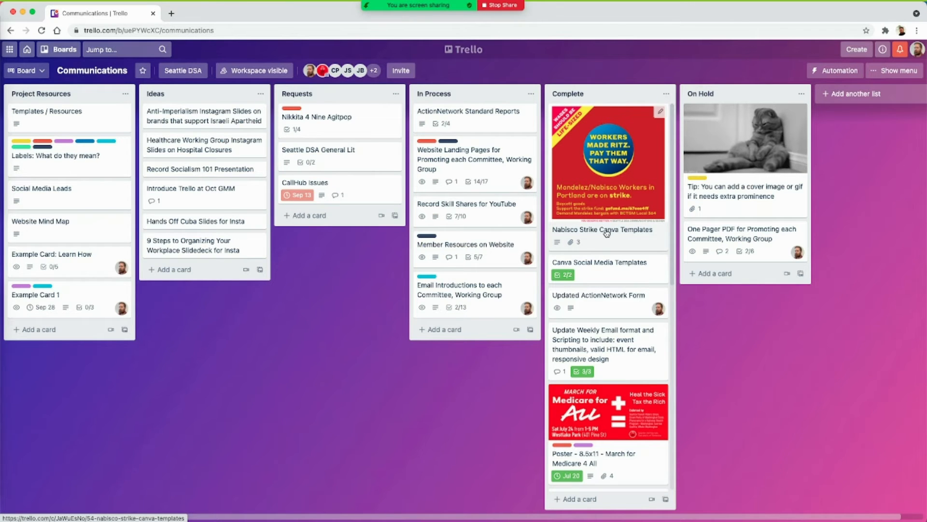
- Open the Nabisco Strike Canva Templates card to examine its cover and attachments, and close it
click(597, 141)
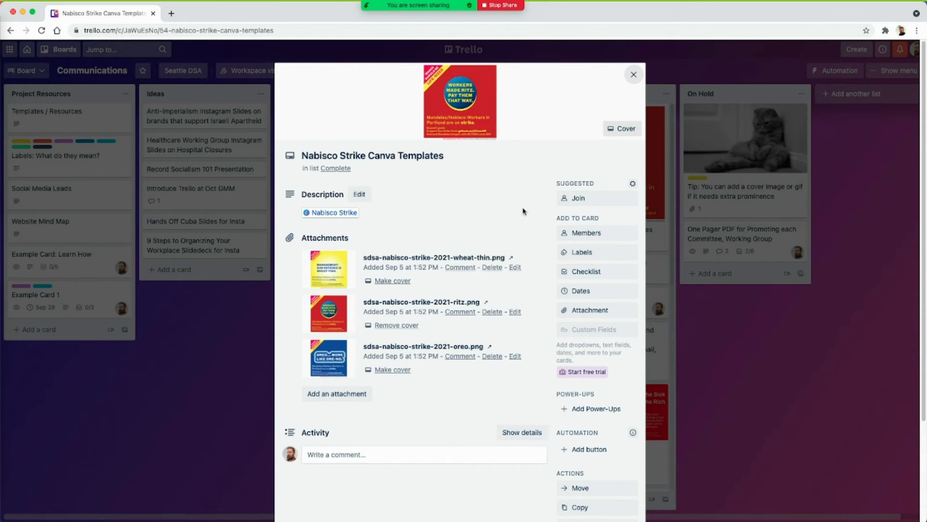
click(634, 77)
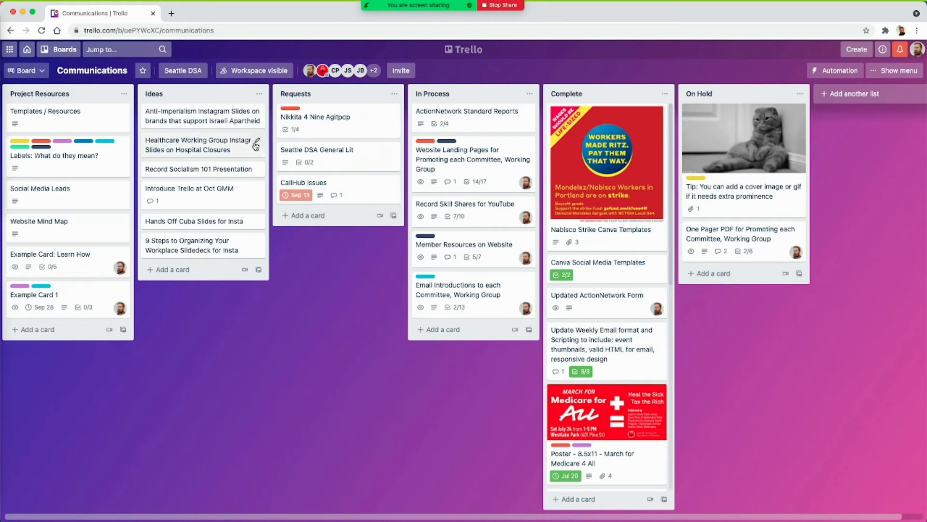
- Start a new board in the Seattle DSA workspace titled "Example Board for Skill Share"
scroll(277, 258, right, 1)
drag(135, 520, 80, 517)
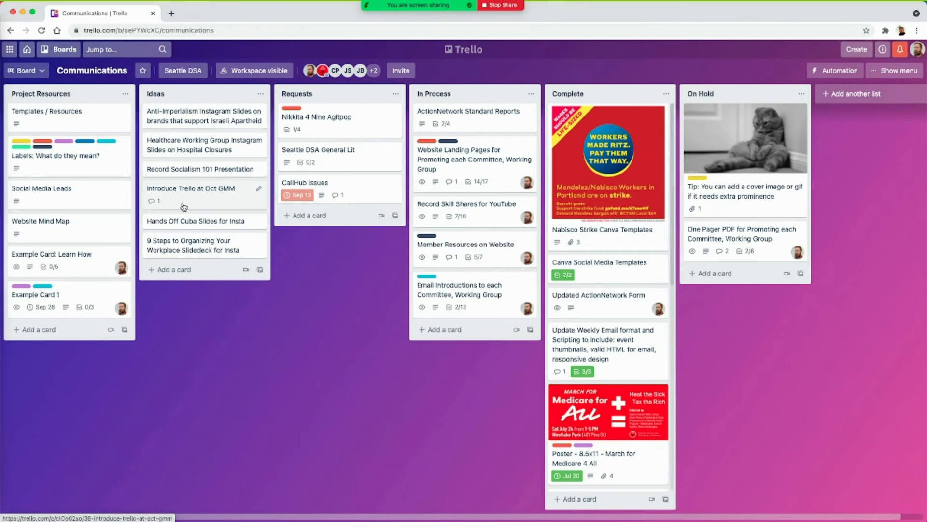
click(28, 49)
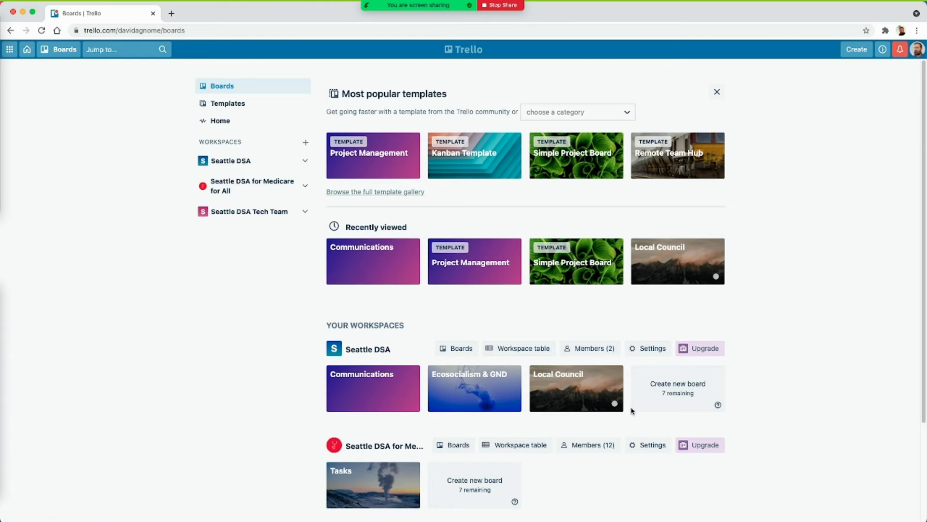
click(657, 395)
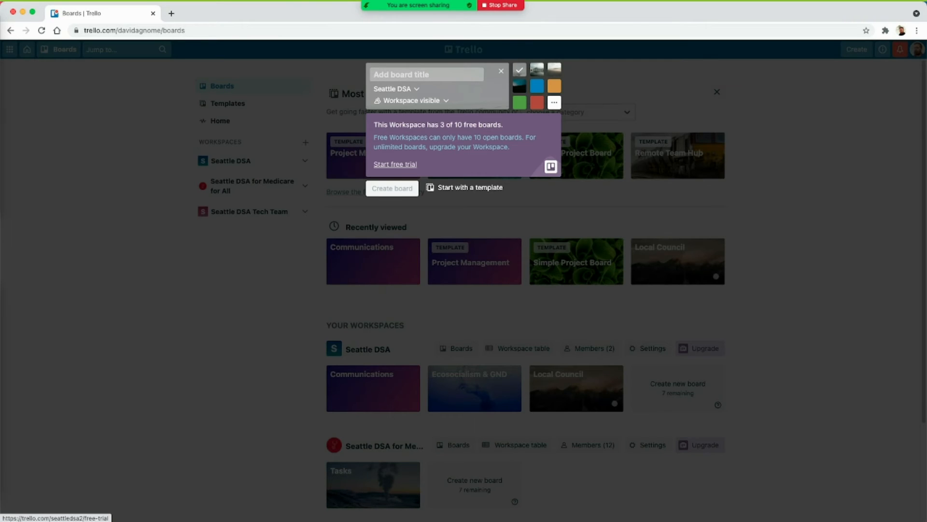
text(Example Boar)
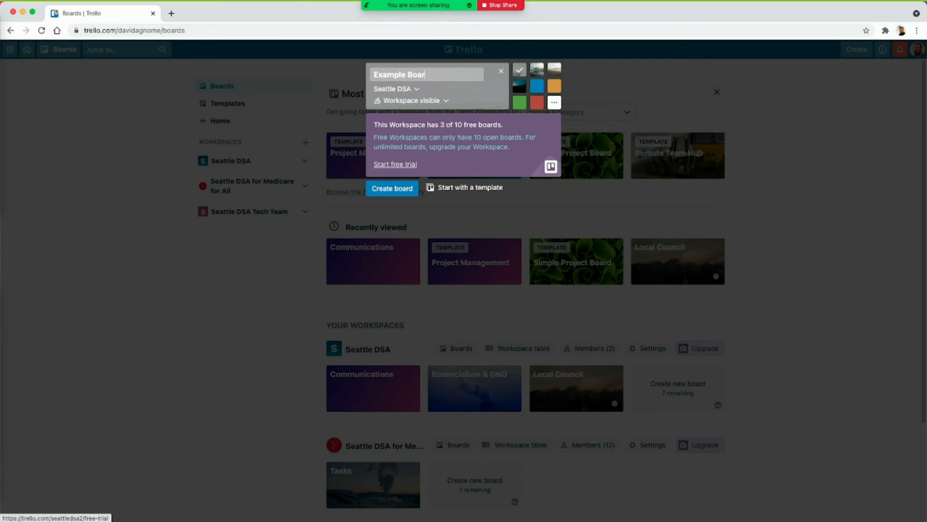
text(d for Skill Share)
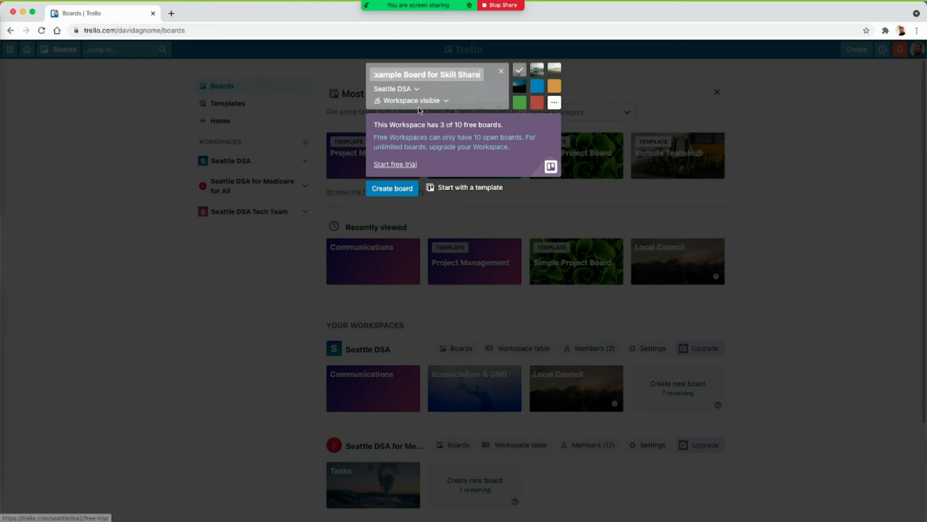
- Choose the sand-dune photo background and create the board
click(436, 102)
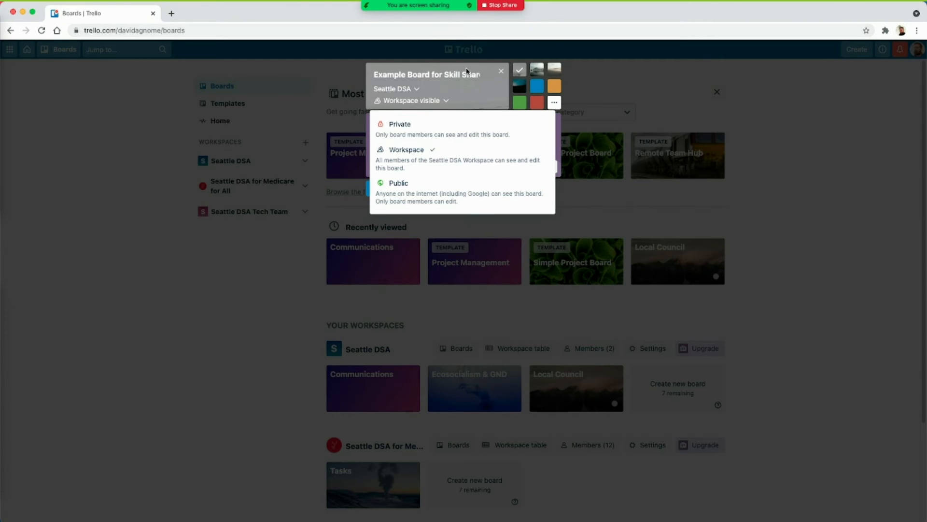
click(487, 85)
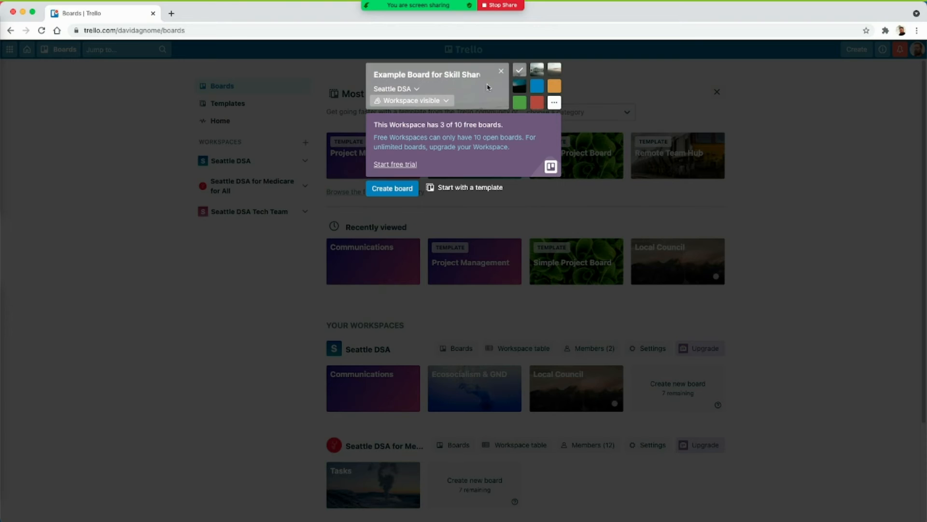
click(554, 68)
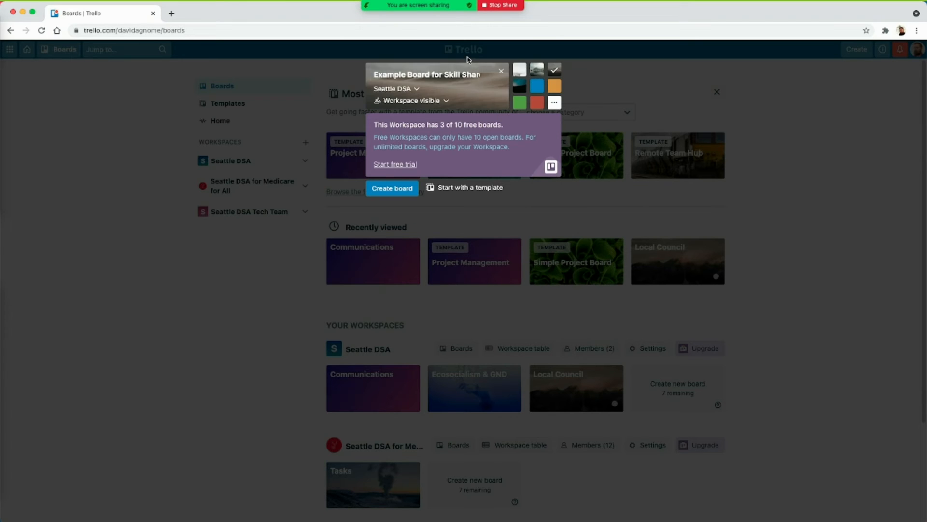
click(389, 190)
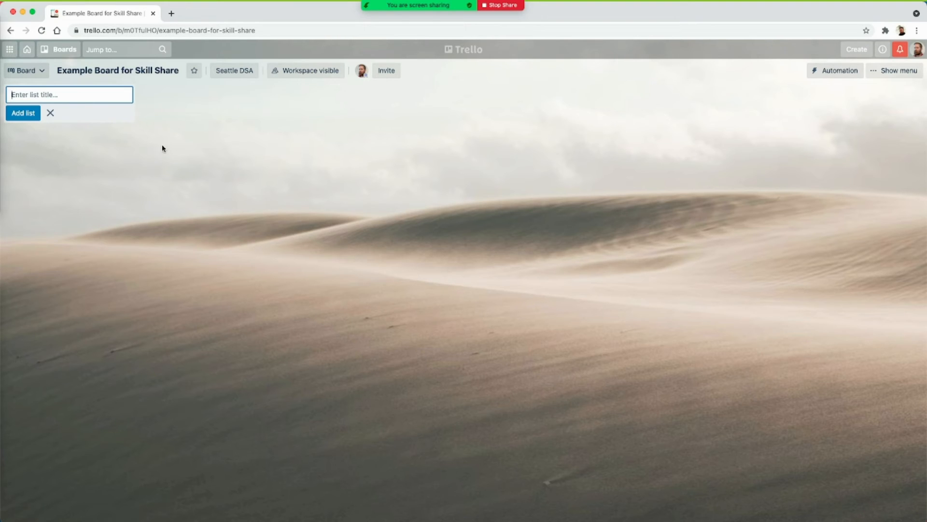
- Add lists titled Ideas, In Process and For Review to the new board
text(Ideas)
click(23, 112)
text(In Process)
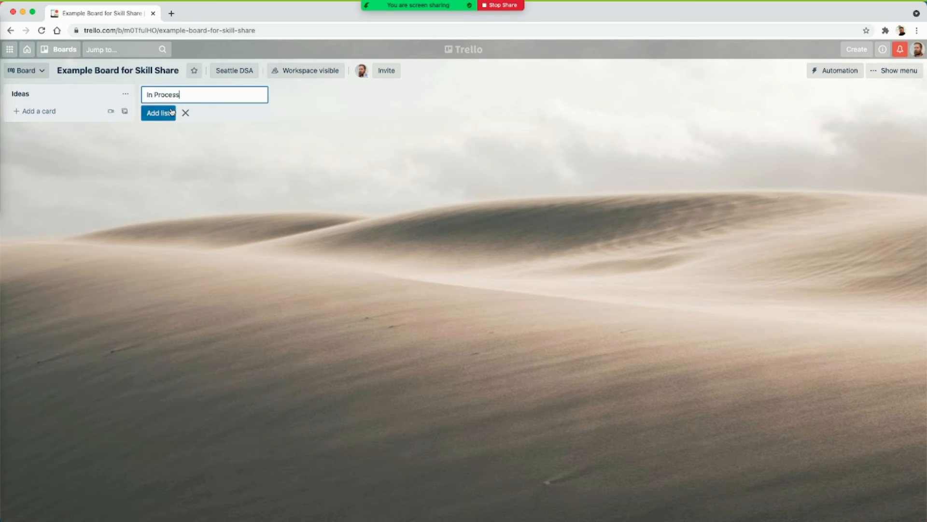
click(171, 112)
text(For Review)
click(287, 114)
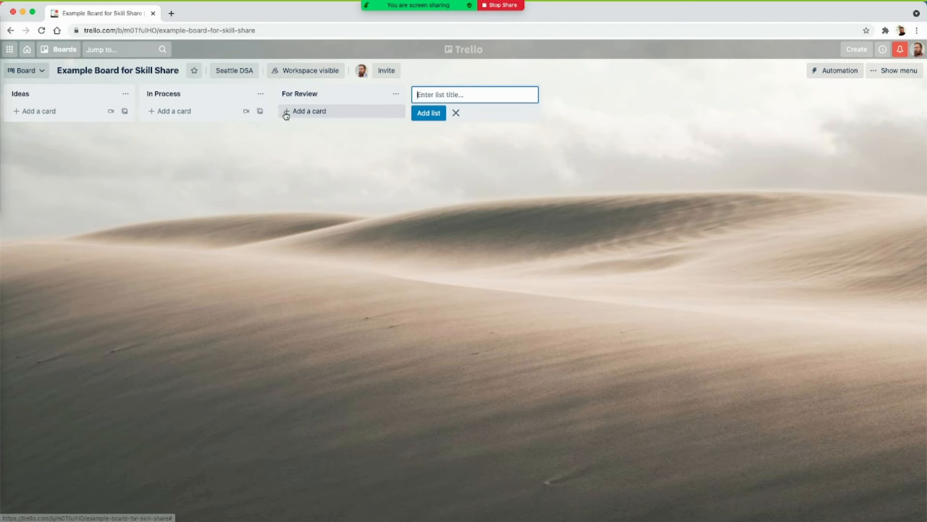
- Add two more lists titled Complete and On Hold, then close the list entry
text(Complete)
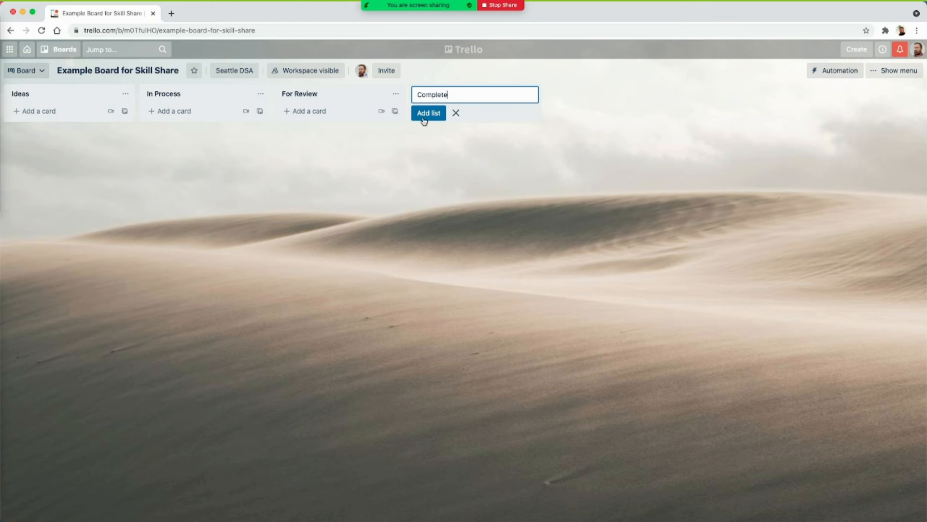
click(424, 121)
text(On Hold)
key(Return)
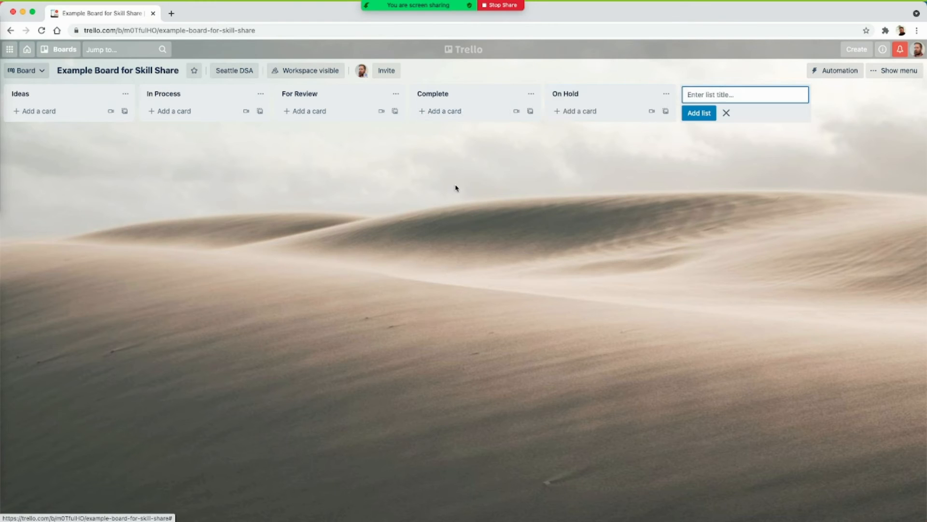
click(410, 263)
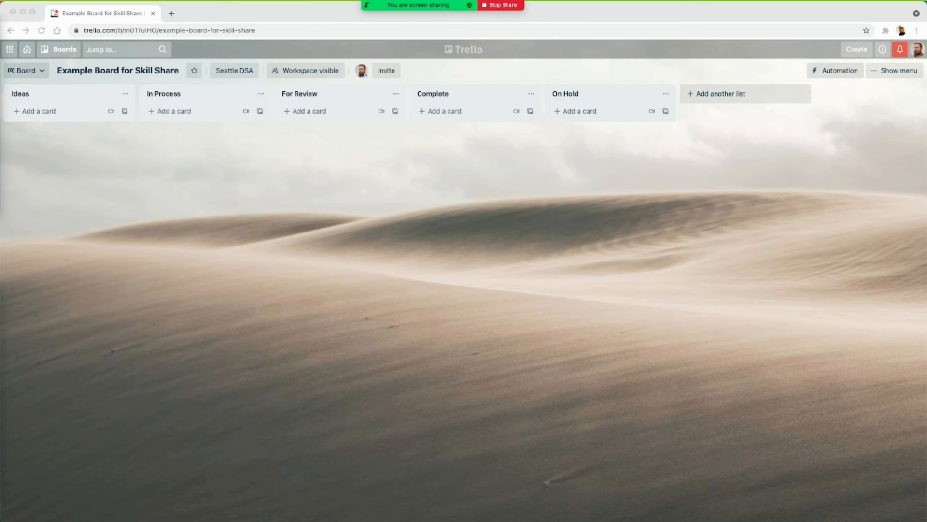
- Open Example Card 1 on the Communications board and check off its first two checklist items
click(30, 53)
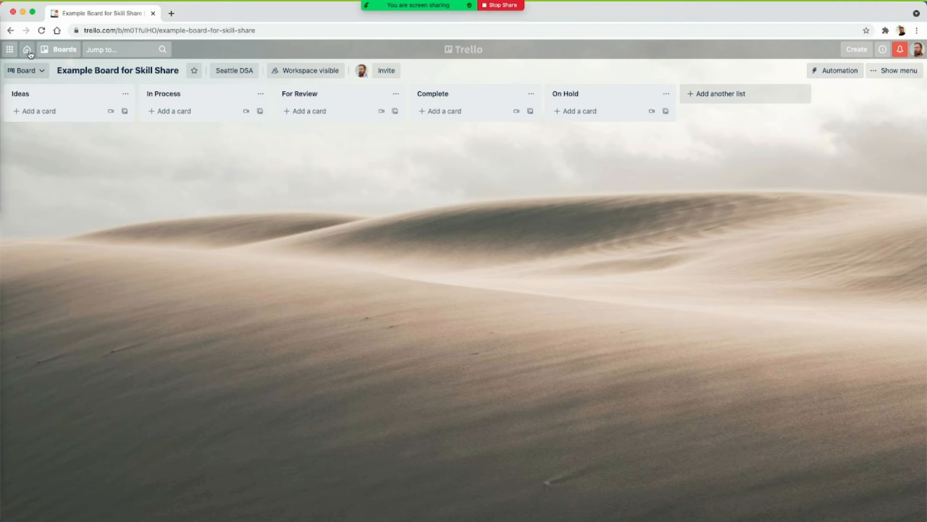
click(30, 53)
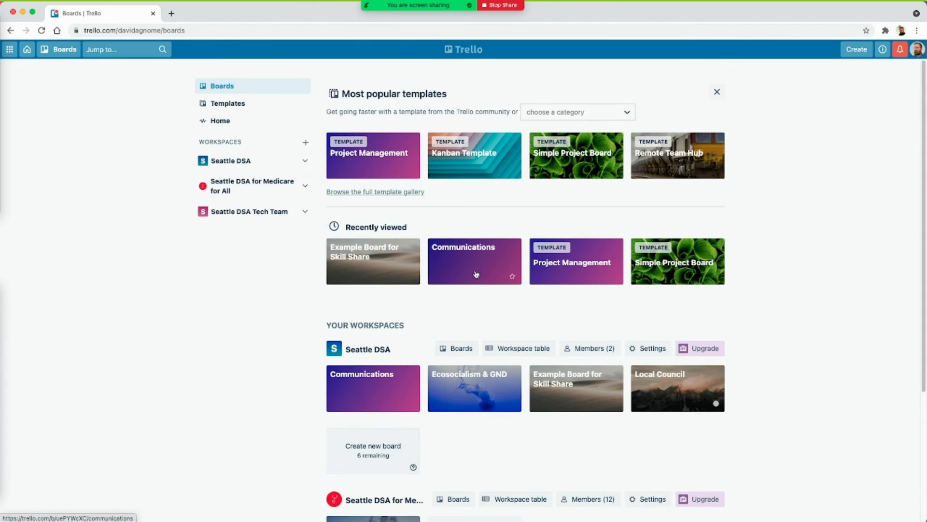
click(477, 273)
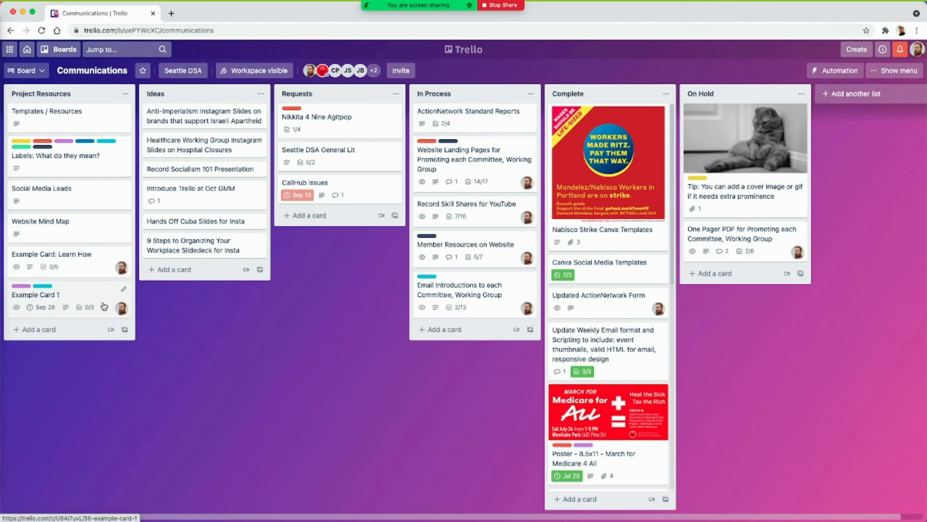
click(80, 294)
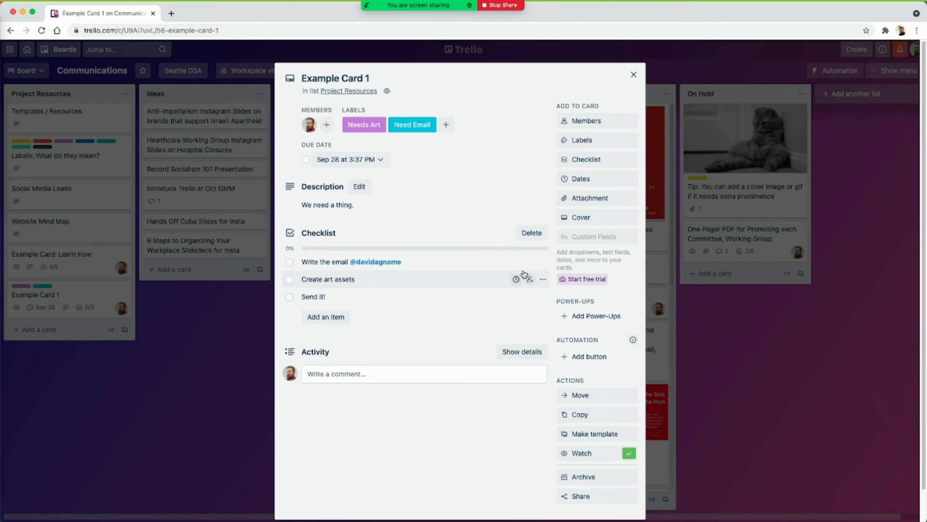
click(289, 279)
click(290, 265)
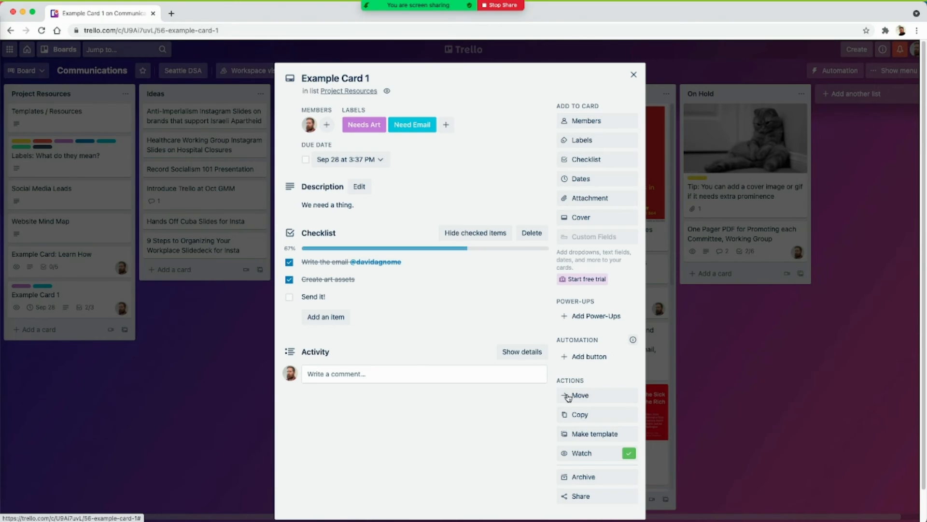
- Move the card to the For Review list on Example Board for Skill Share
drag(571, 382, 585, 384)
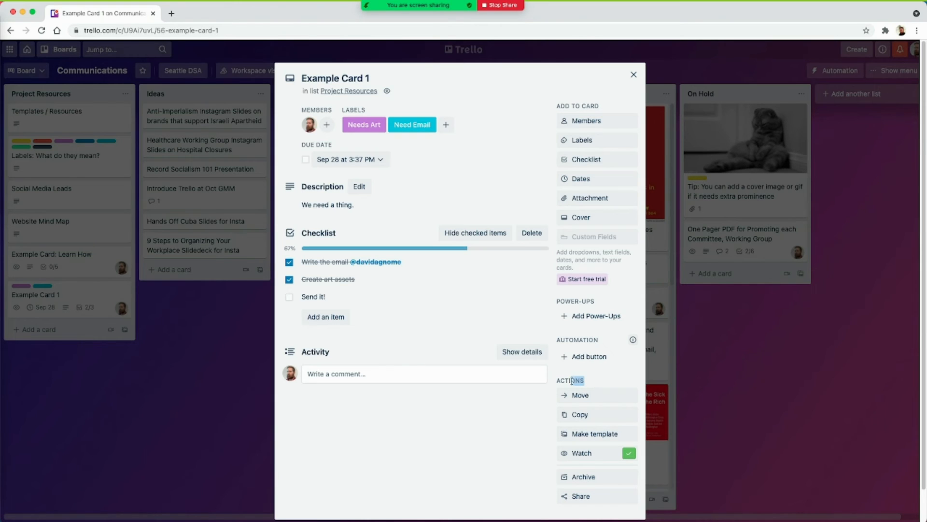
click(578, 395)
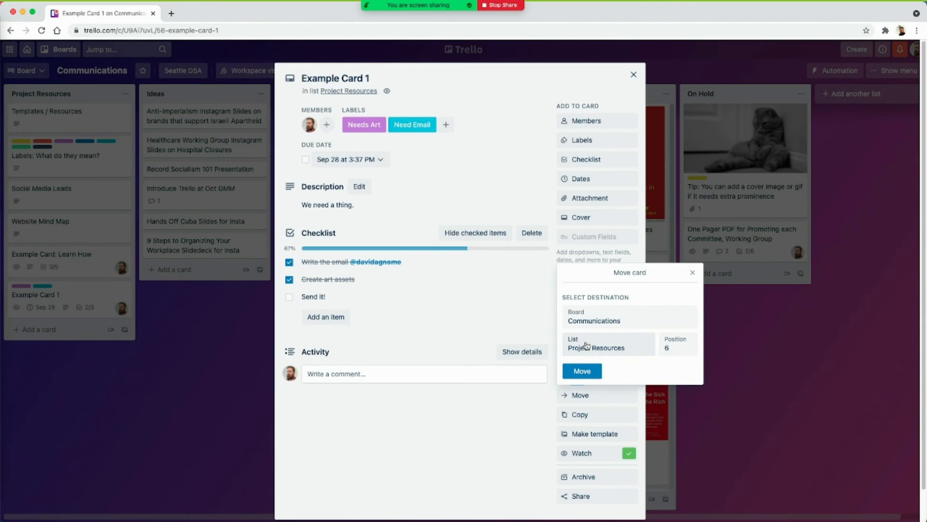
click(589, 318)
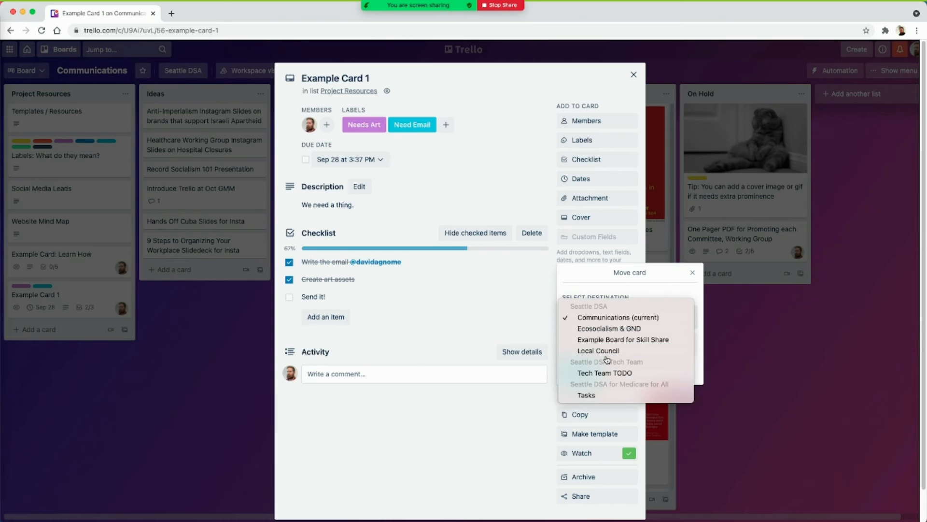
click(610, 339)
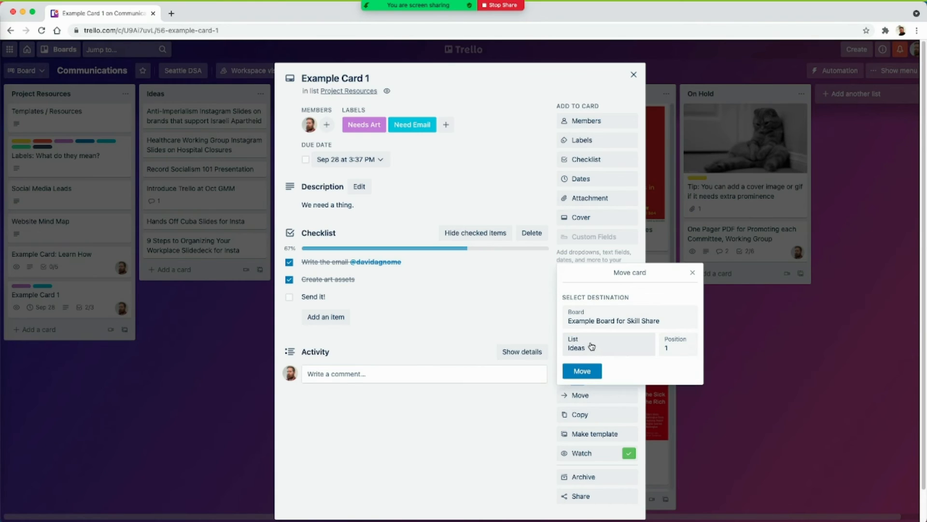
click(592, 346)
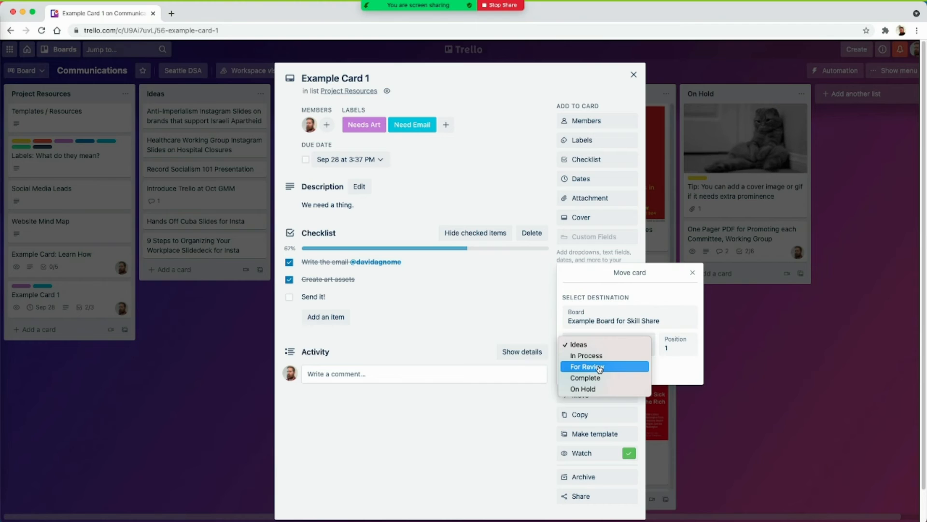
click(598, 367)
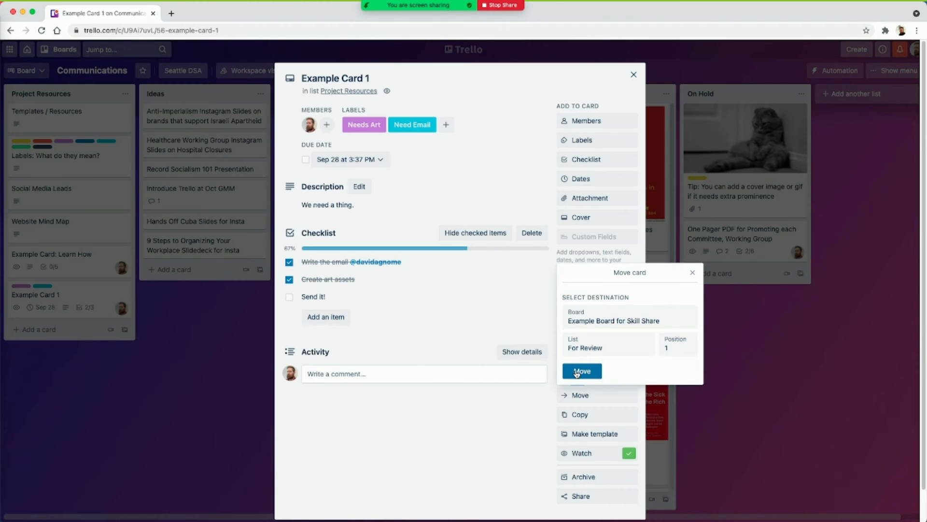
click(576, 372)
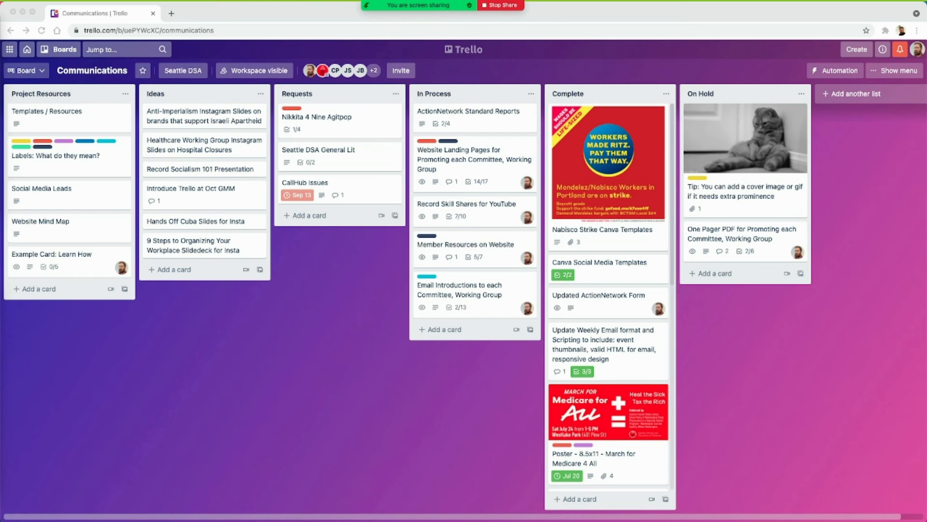
- Open Example Card 1 on Example Board for Skill Share and check off its Send it! item
click(27, 49)
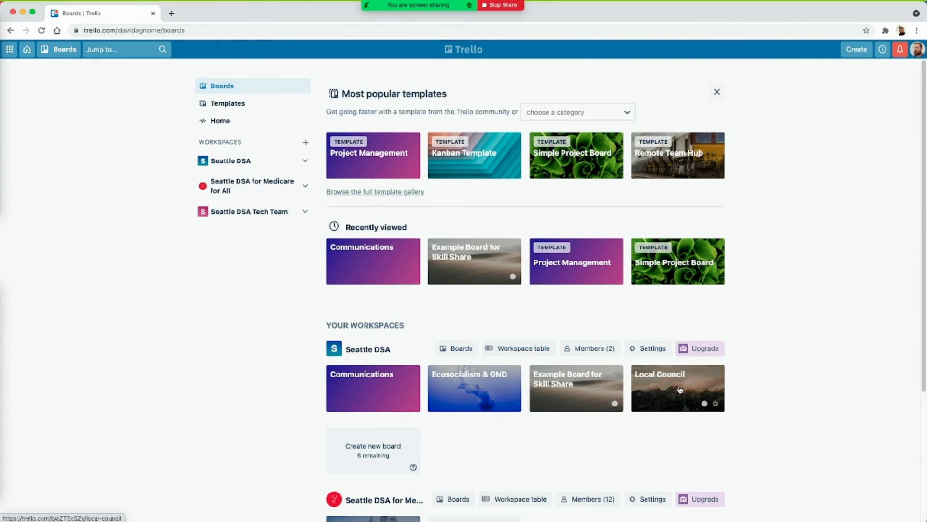
click(564, 387)
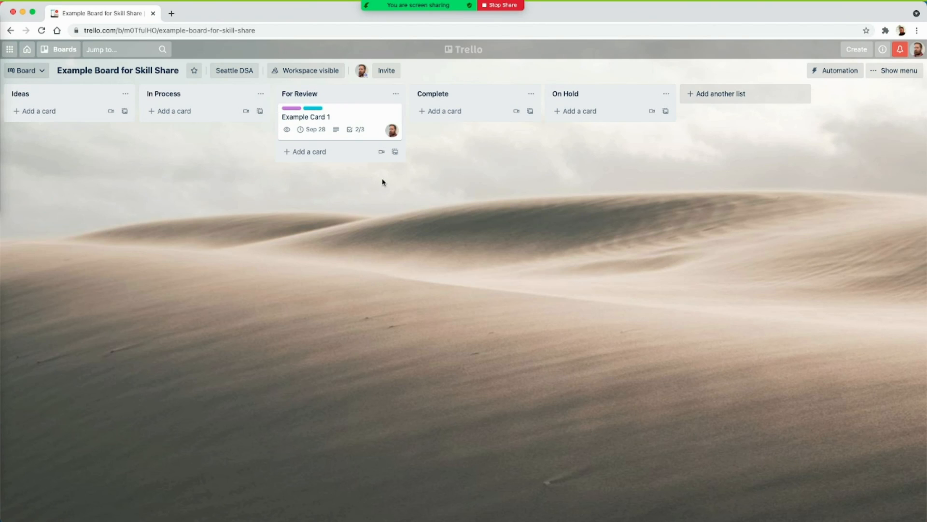
click(368, 114)
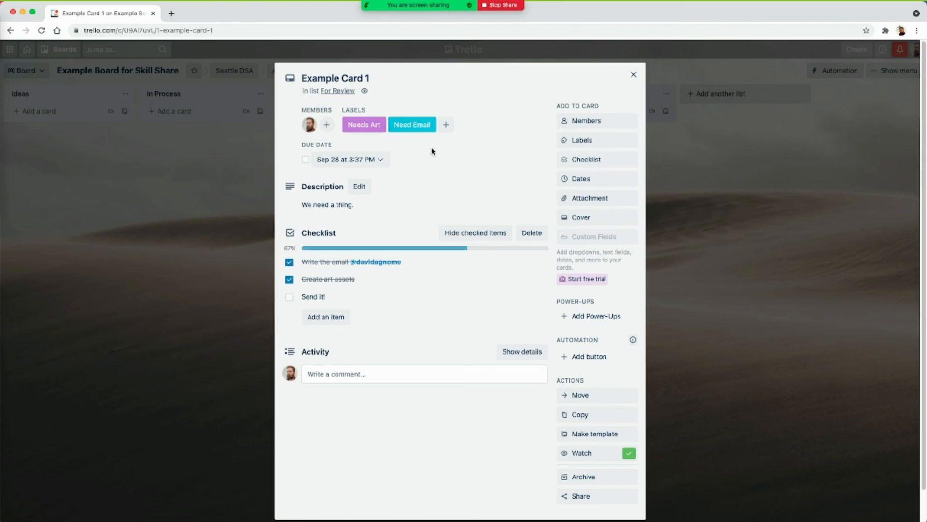
click(289, 296)
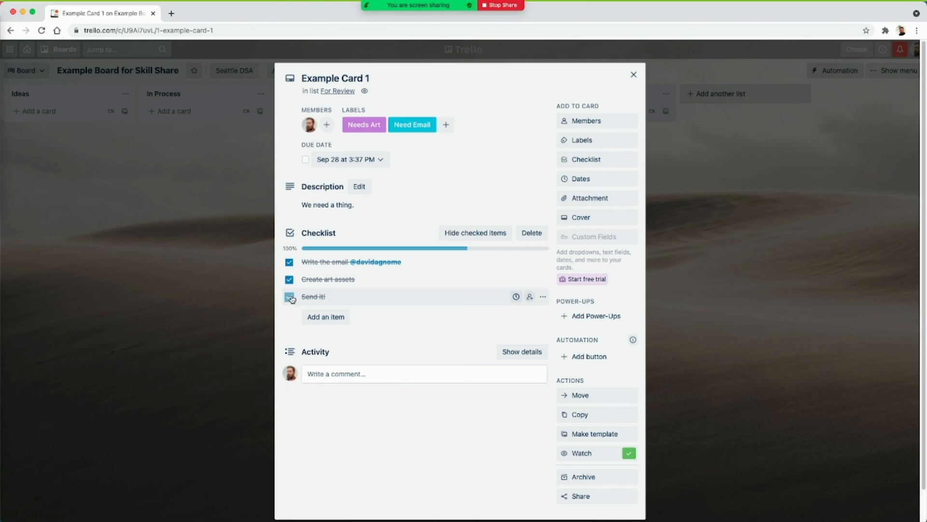
- Archive the card and close it
click(581, 477)
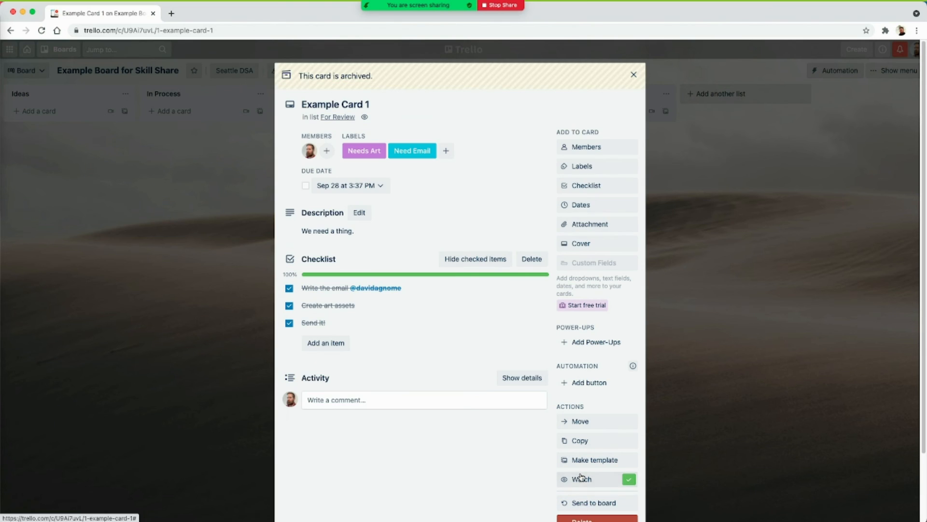
click(634, 76)
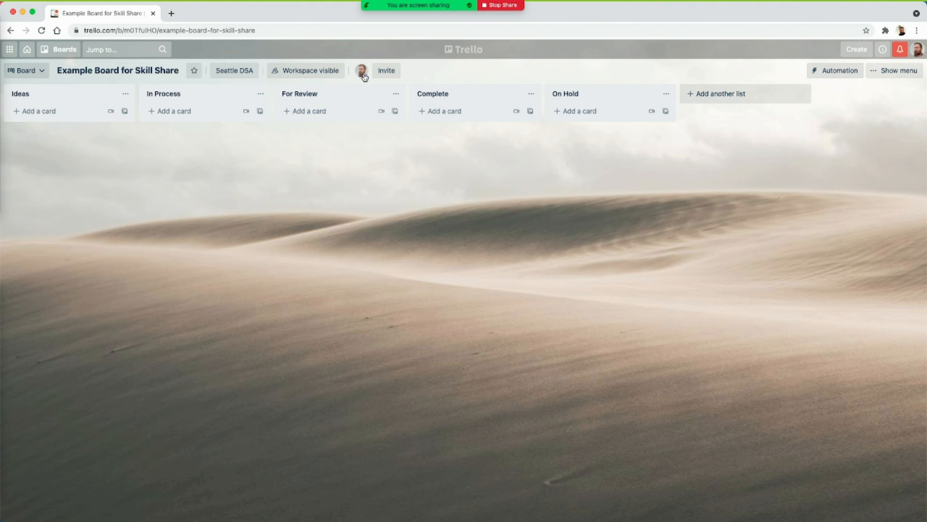
- Create an invite link for the board and copy it
click(386, 71)
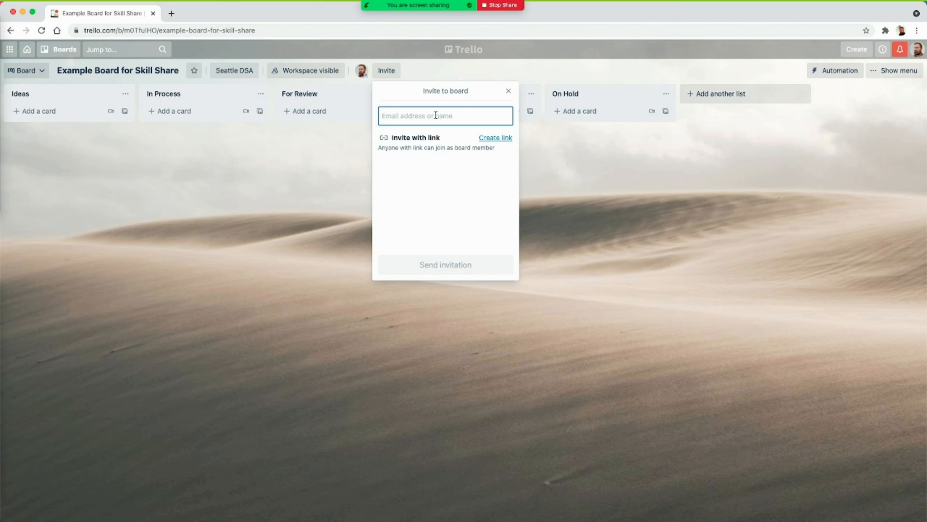
click(493, 139)
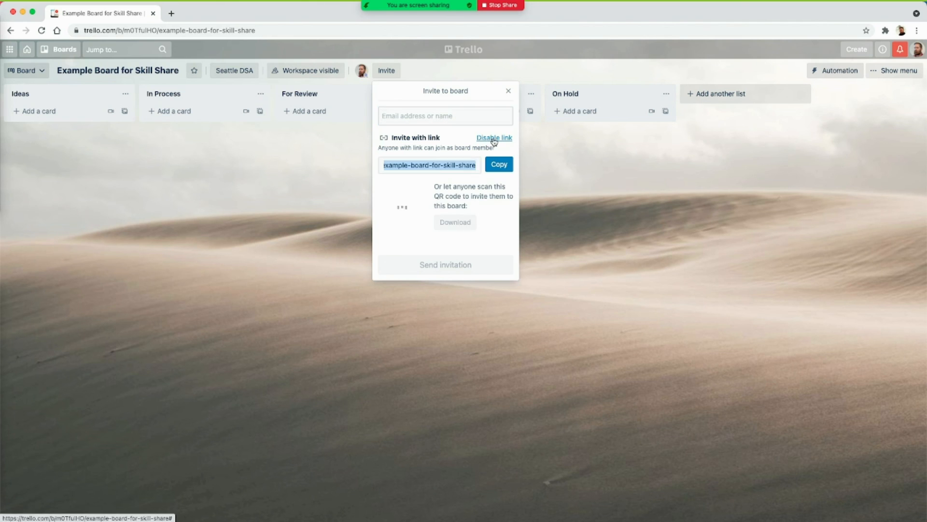
click(499, 165)
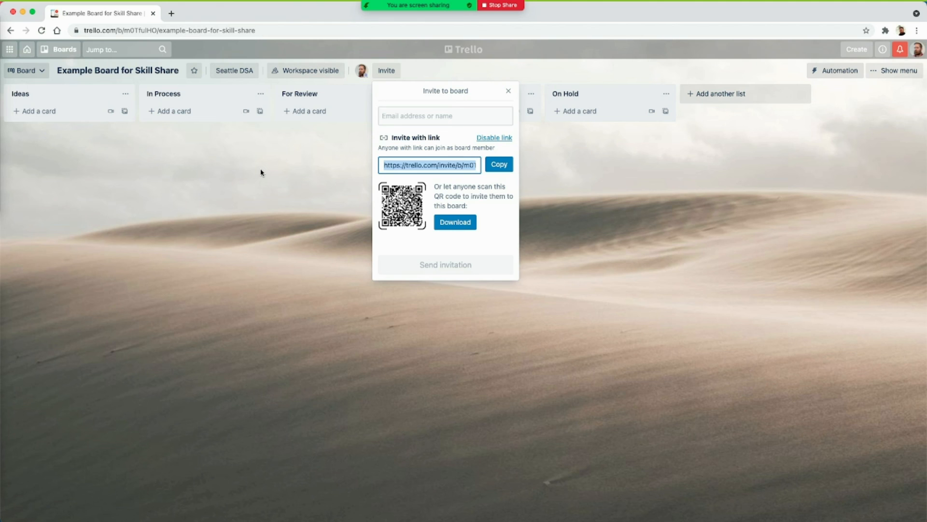
mouse_move(300, 18)
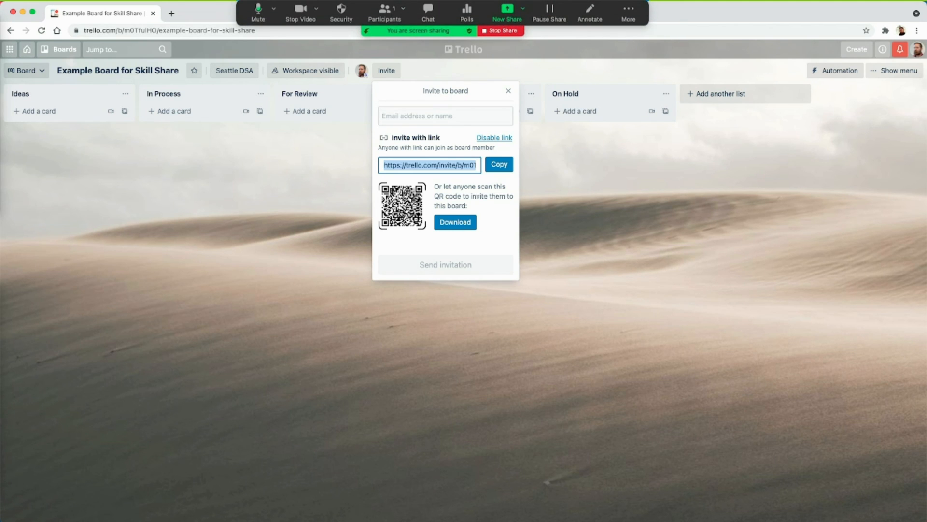